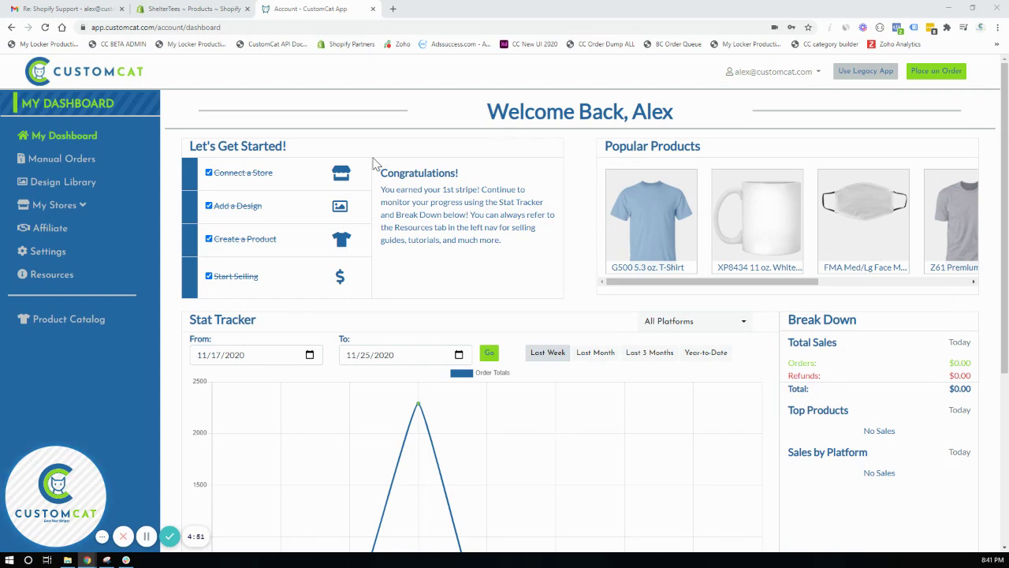
- Open the bulk uploader of the design library
{"action": "left_click", "coordinate": [72, 187]}
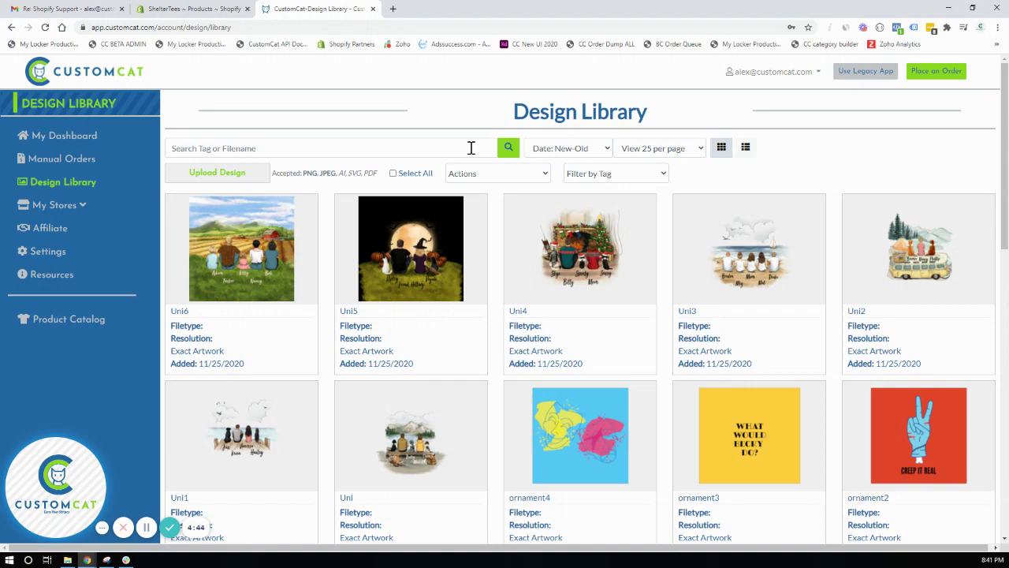
{"action": "left_click", "coordinate": [235, 178]}
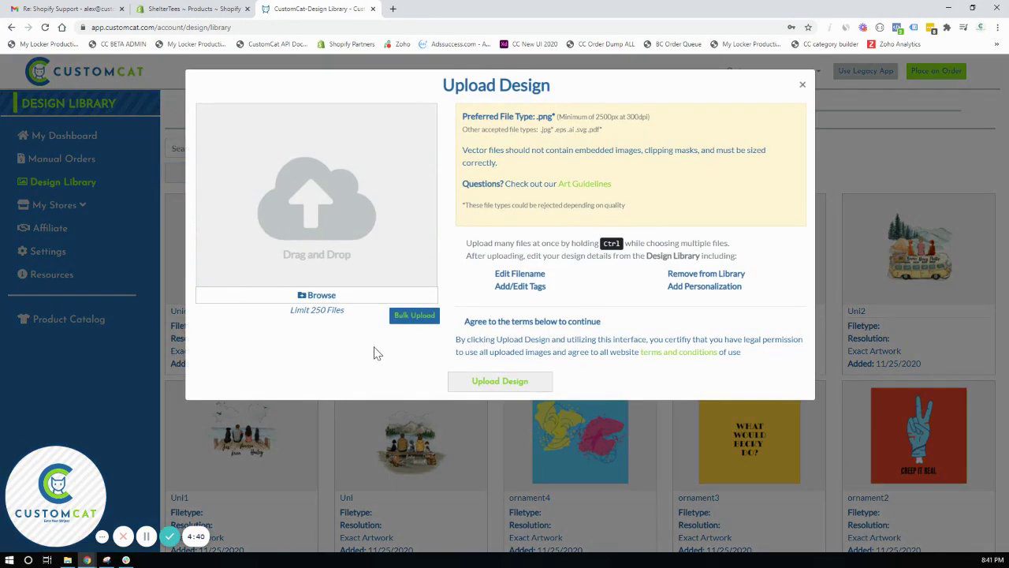
{"action": "left_click", "coordinate": [415, 320]}
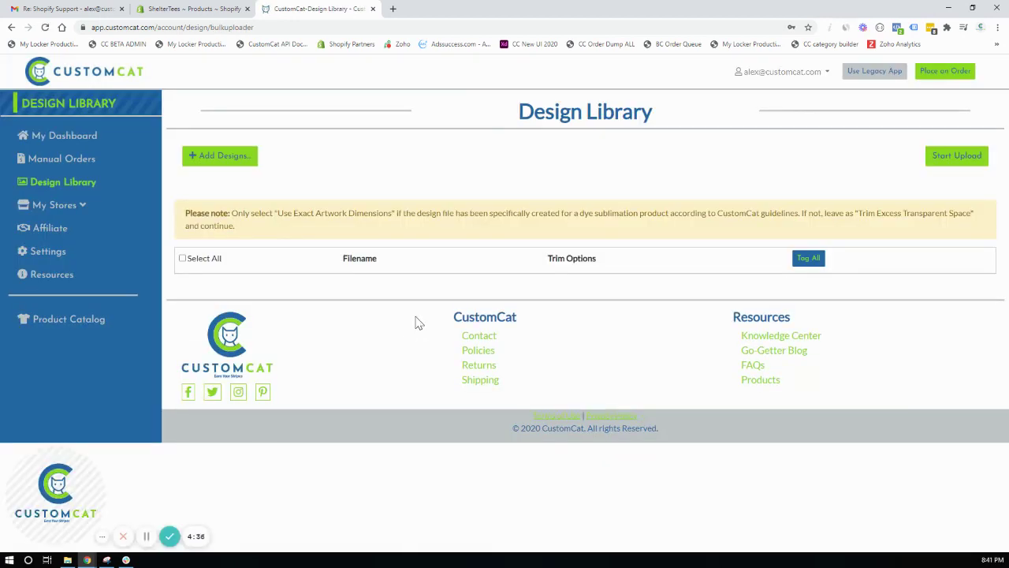
- Add all image files from the Circle Ornaments folder to the bulk upload list
{"action": "left_click", "coordinate": [225, 157]}
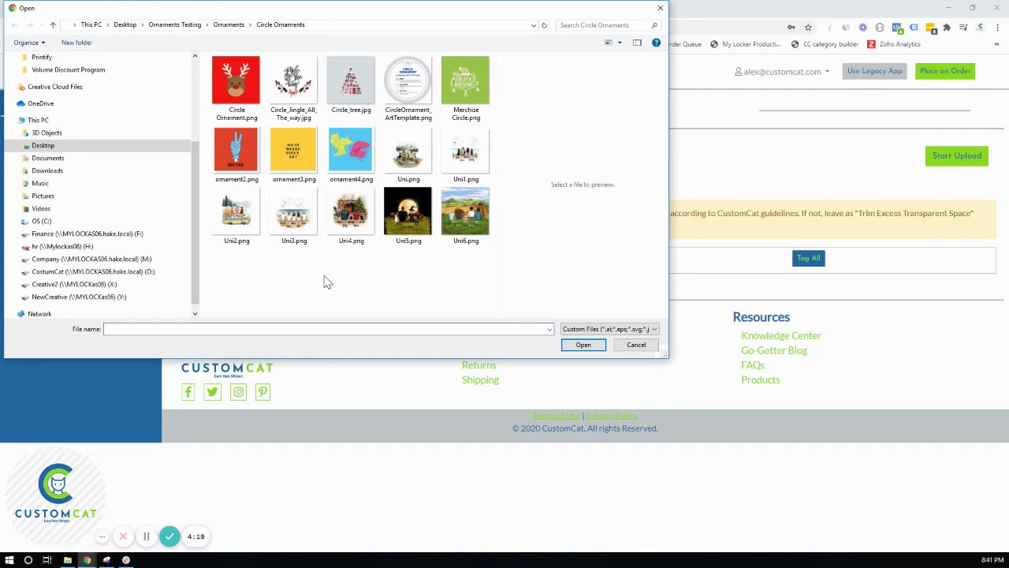
{"action": "key", "text": "ctrl+a"}
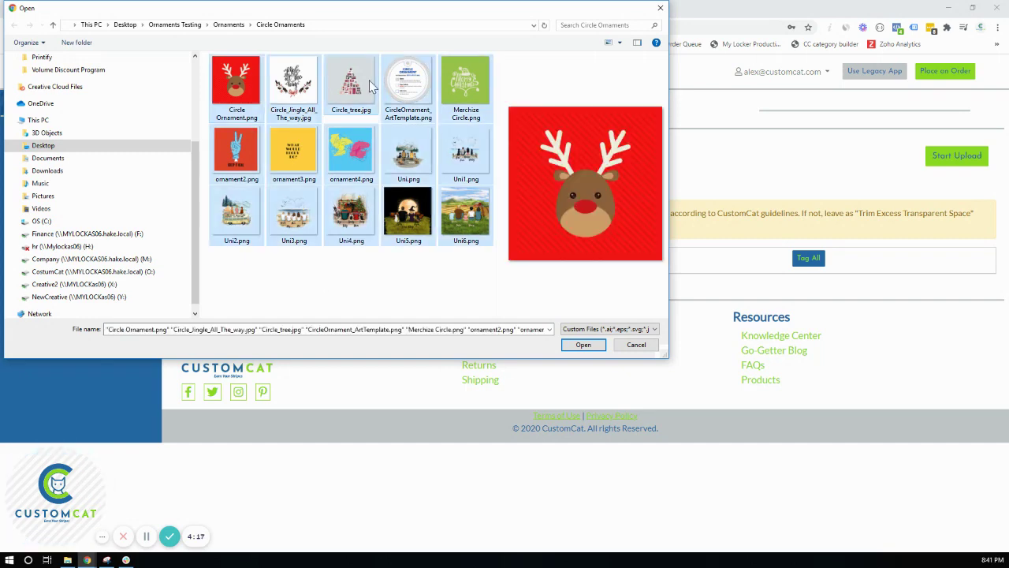
{"action": "left_click", "coordinate": [583, 345]}
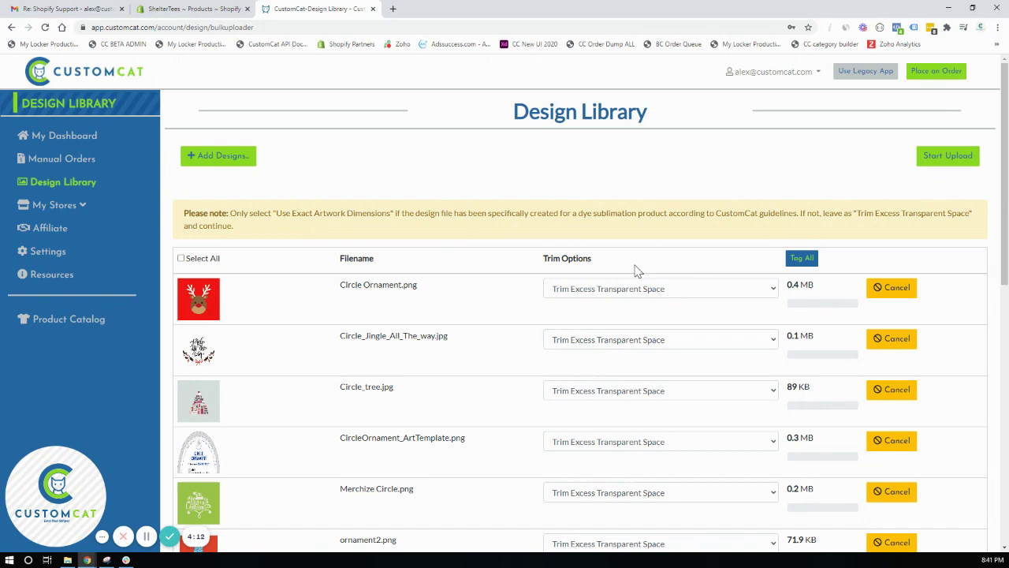
- Select all designs in the upload list and set their trim option to Use Exact Artwork Dimensions
{"action": "scroll", "coordinate": [292, 170], "scroll_direction": "down", "scroll_amount": 6}
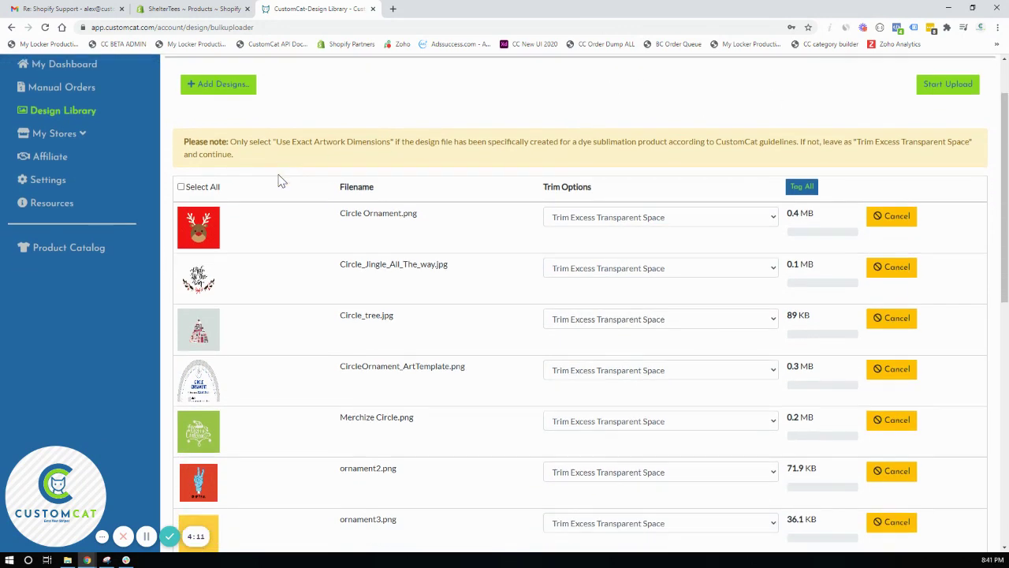
{"action": "scroll", "coordinate": [544, 230], "scroll_direction": "up", "scroll_amount": 4}
{"action": "scroll", "coordinate": [544, 229], "scroll_direction": "up", "scroll_amount": 3}
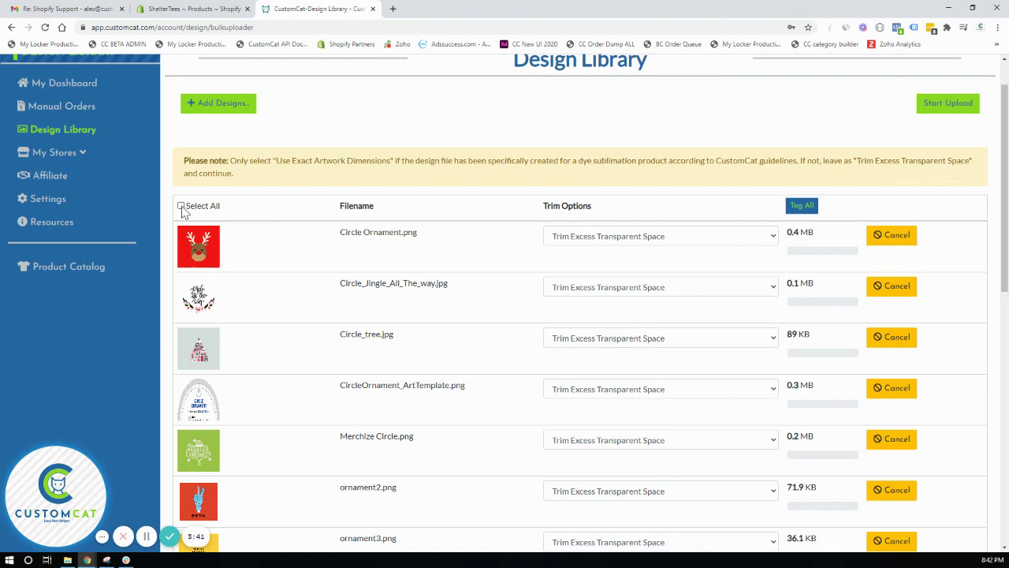
{"action": "left_click", "coordinate": [181, 205]}
{"action": "left_click", "coordinate": [571, 240]}
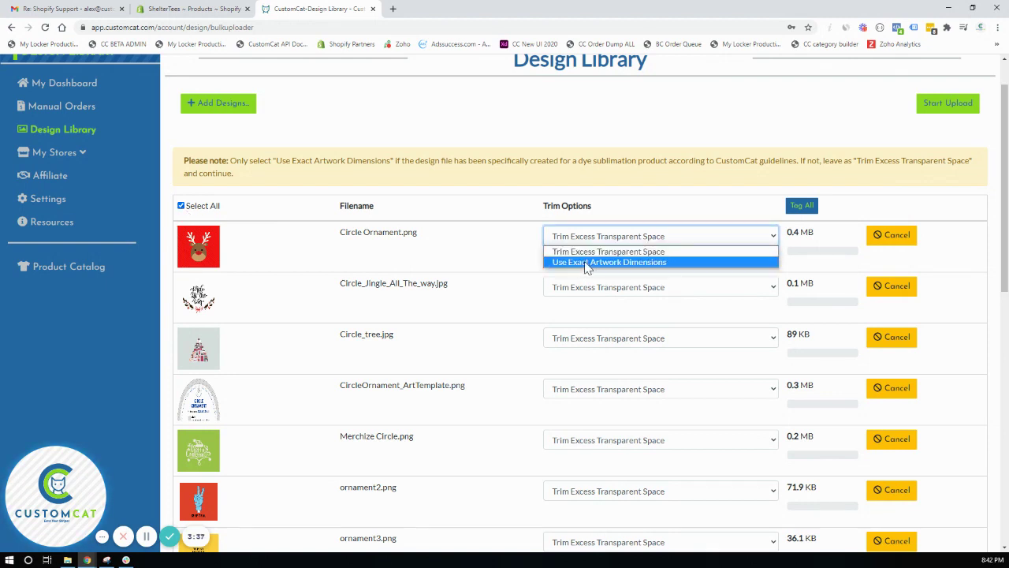
{"action": "left_click", "coordinate": [587, 263]}
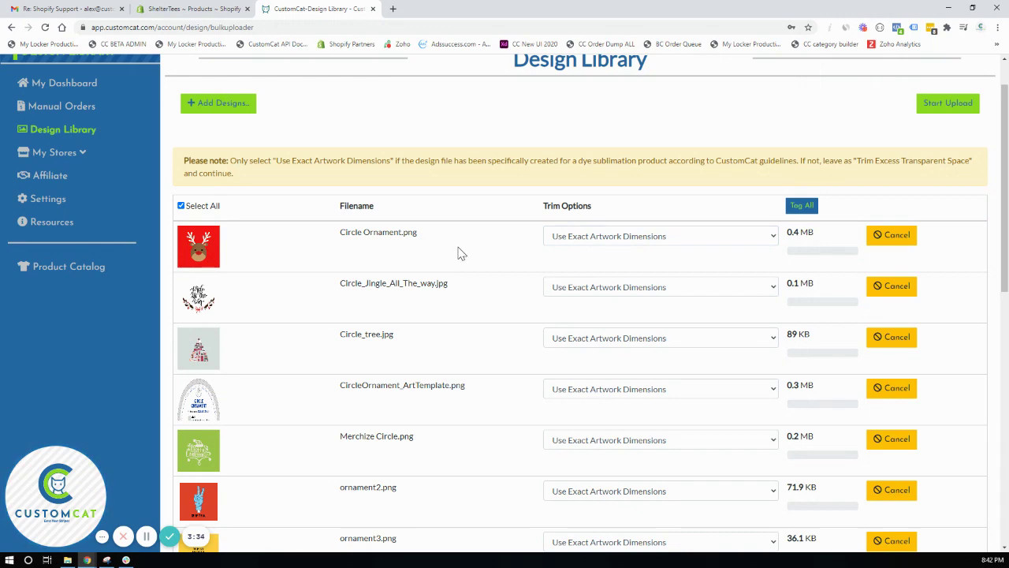
- Tag all designs in the upload list with "Circle Ornament"
{"action": "left_click", "coordinate": [798, 209]}
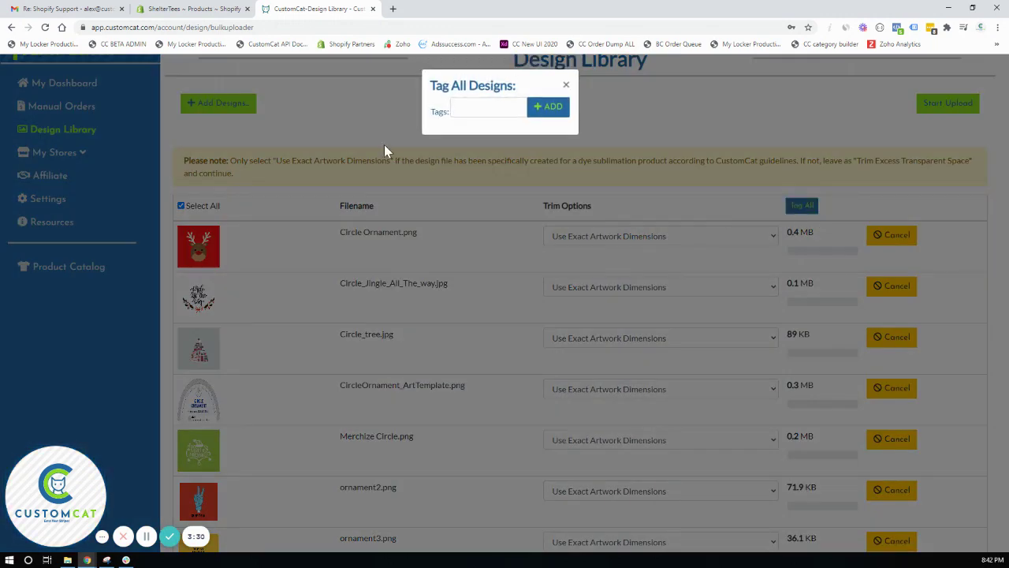
{"action": "left_click", "coordinate": [474, 111]}
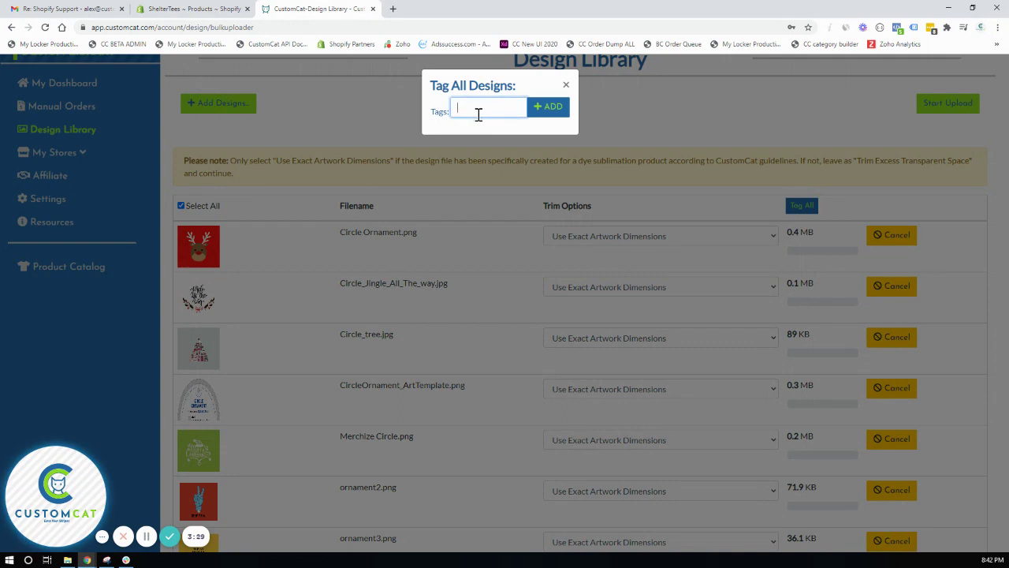
{"action": "type", "text": "Circle Ornament"}
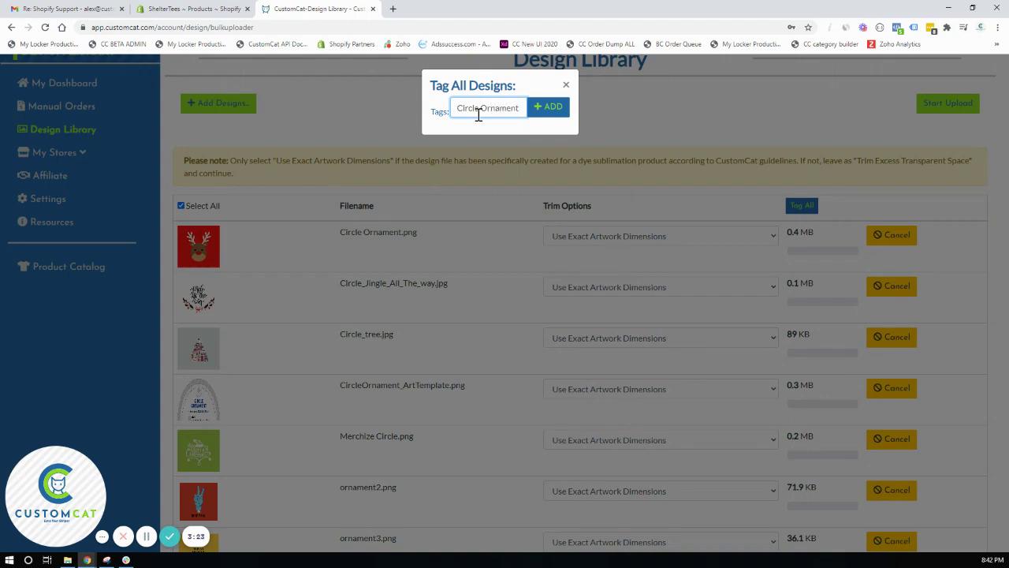
{"action": "left_click", "coordinate": [550, 107]}
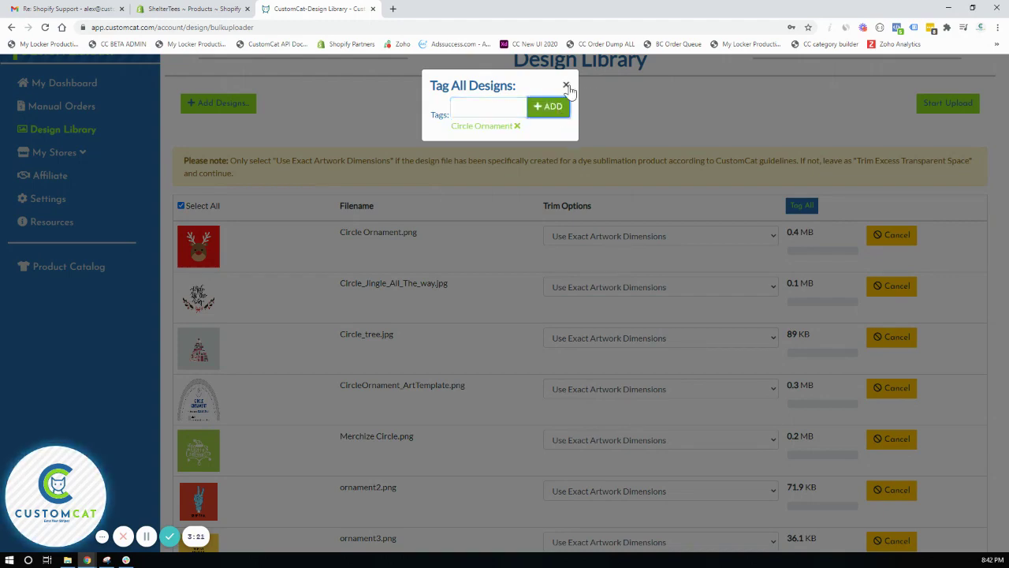
{"action": "left_click", "coordinate": [567, 85]}
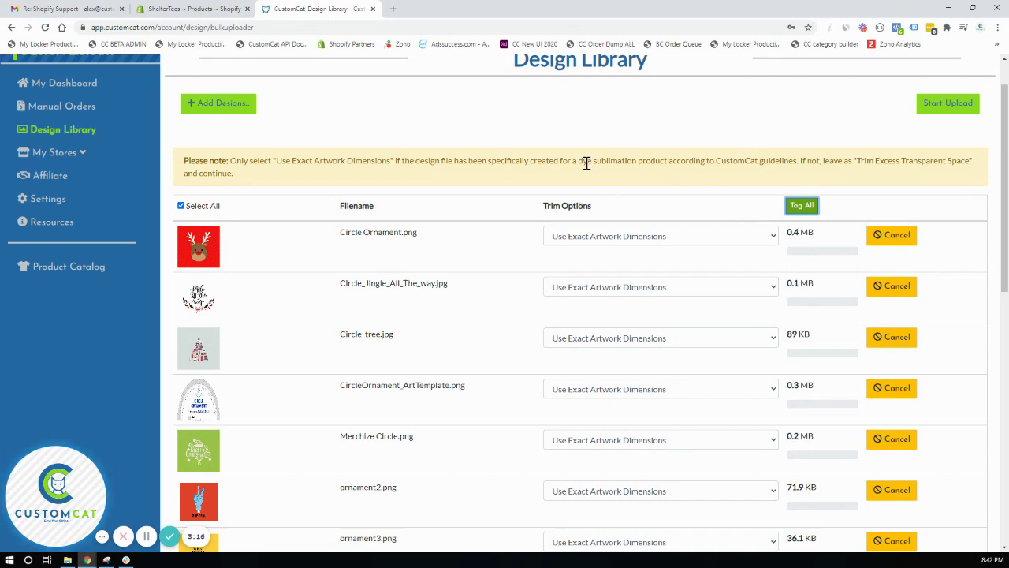
- Upload all the listed designs to the design library and check the progress of each file
{"action": "left_click", "coordinate": [947, 103]}
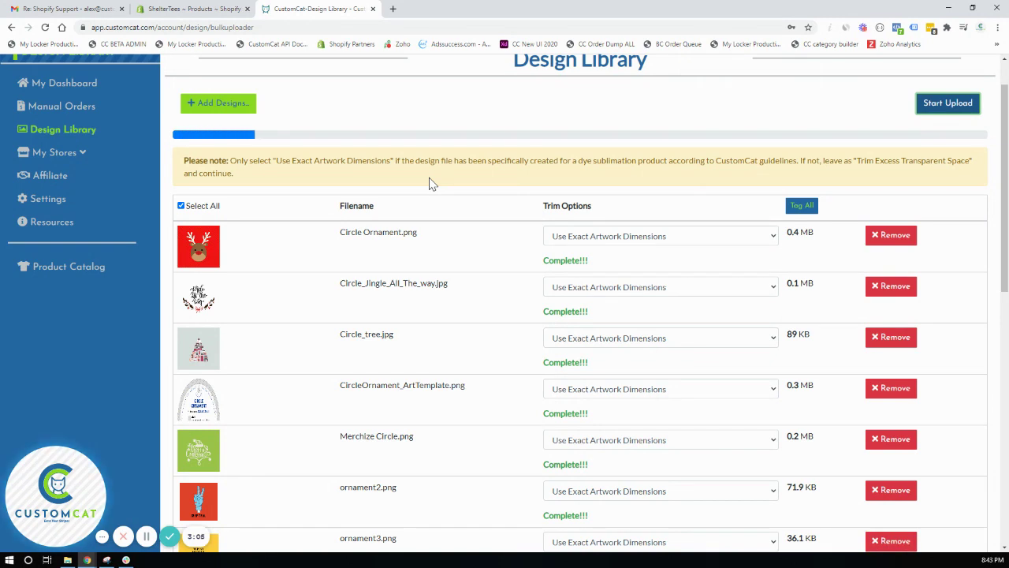
{"action": "scroll", "coordinate": [371, 201], "scroll_direction": "down", "scroll_amount": 3}
{"action": "scroll", "coordinate": [359, 177], "scroll_direction": "up", "scroll_amount": 4}
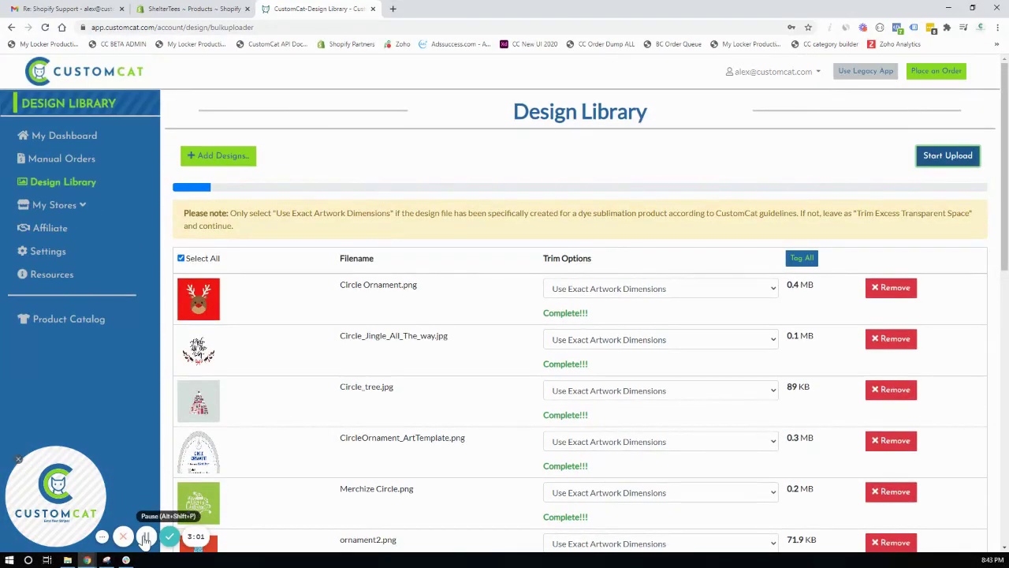
{"action": "scroll", "coordinate": [302, 209], "scroll_direction": "down", "scroll_amount": 15}
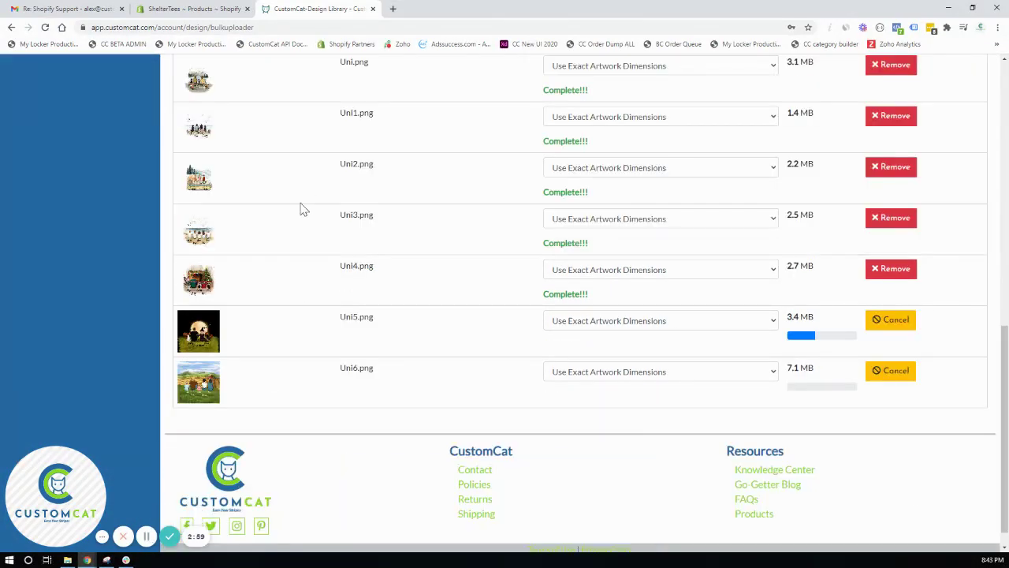
{"action": "scroll", "coordinate": [244, 188], "scroll_direction": "up", "scroll_amount": 1}
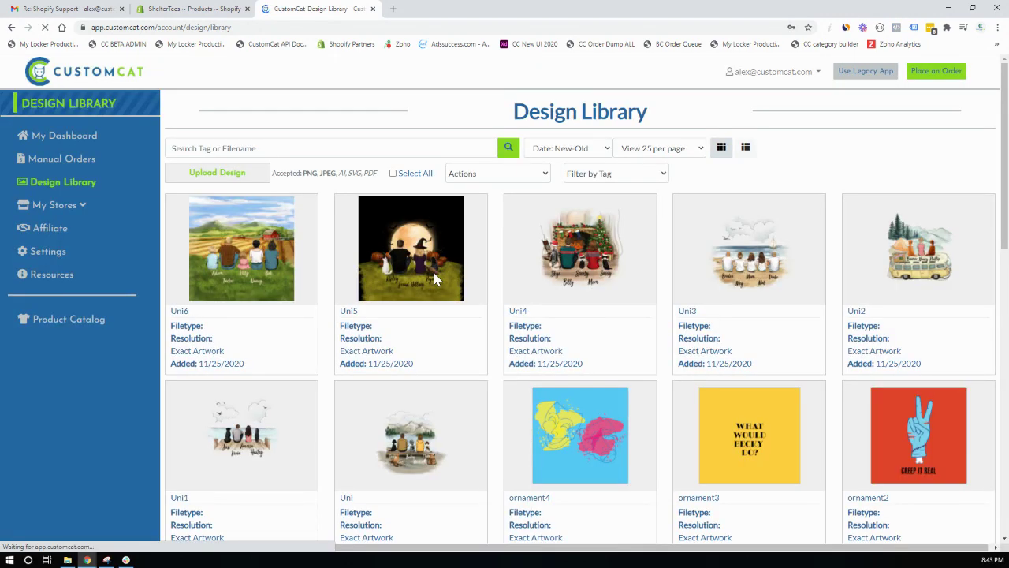
- Check the tags in the details of the Uni6 design, and return to the design library
{"action": "mouse_move", "coordinate": [245, 242]}
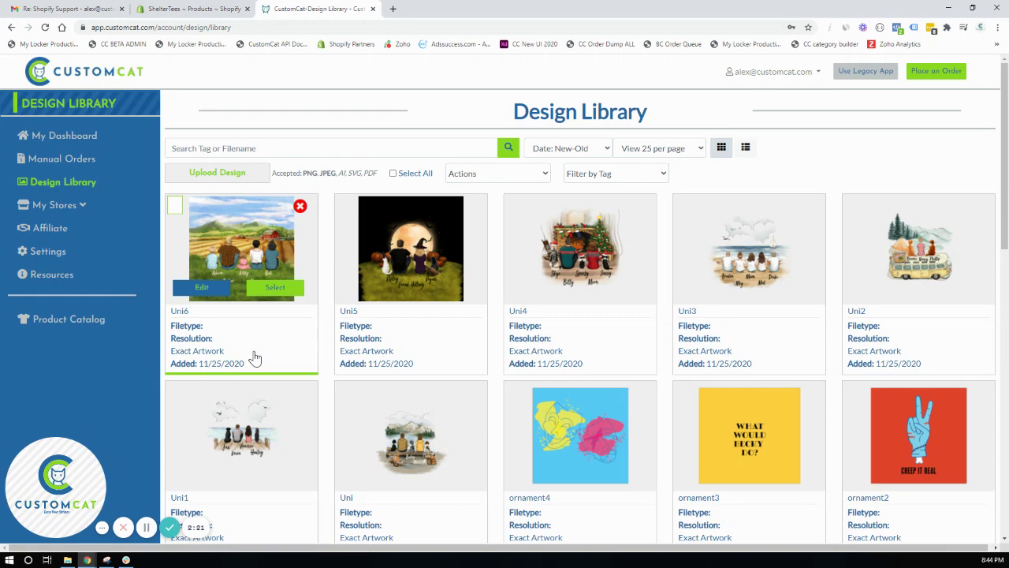
{"action": "left_click", "coordinate": [253, 235]}
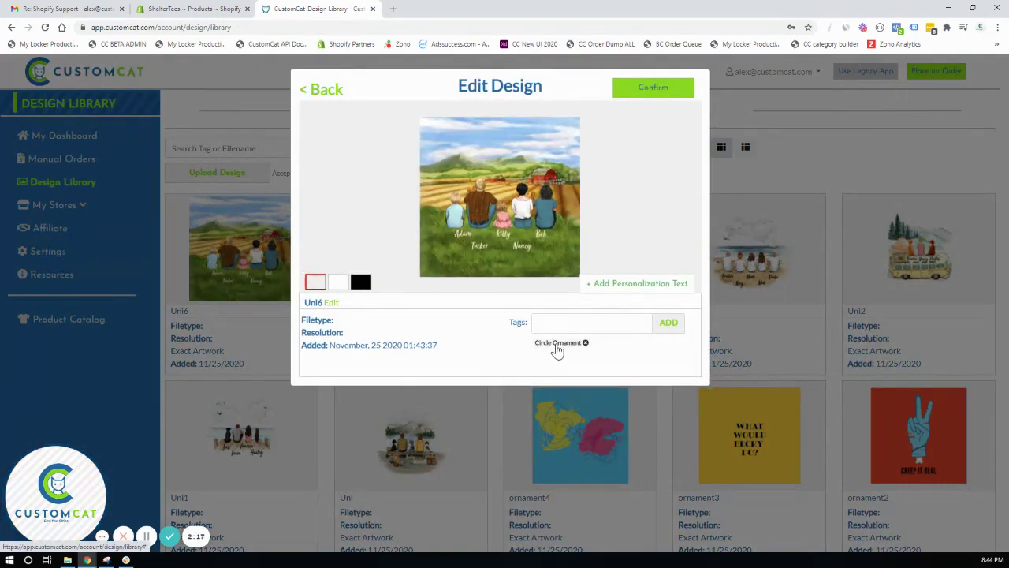
{"action": "left_click", "coordinate": [321, 90]}
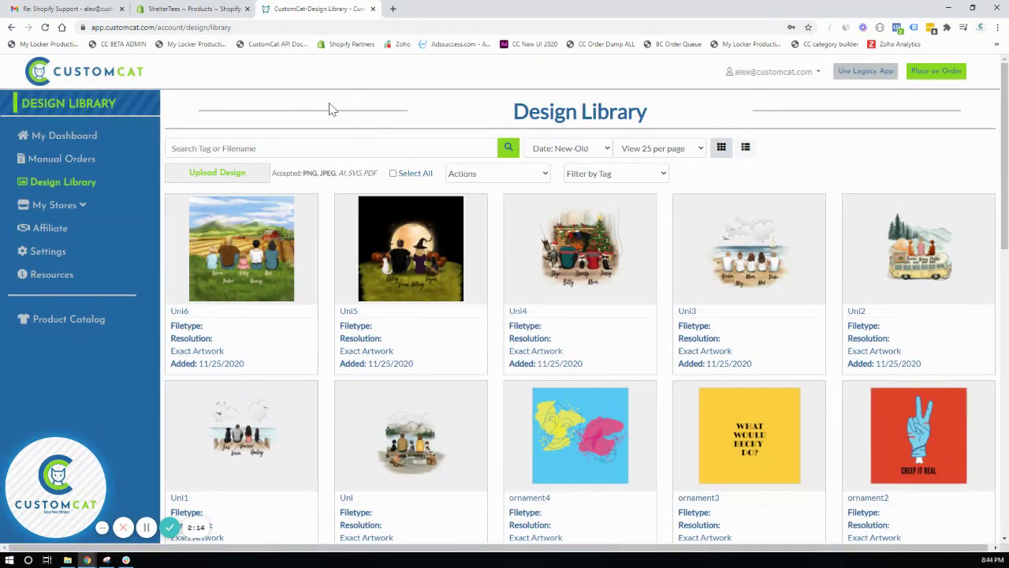
- Start adding a product to the Shelter Tees store and filter the catalog to Ornaments under Housewares
{"action": "left_click", "coordinate": [64, 209]}
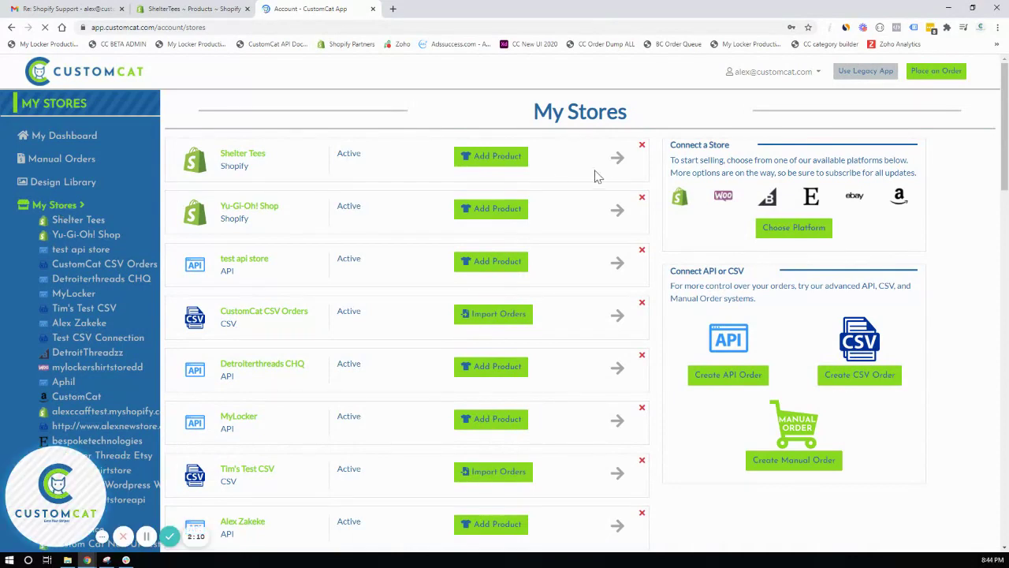
{"action": "left_click", "coordinate": [486, 162]}
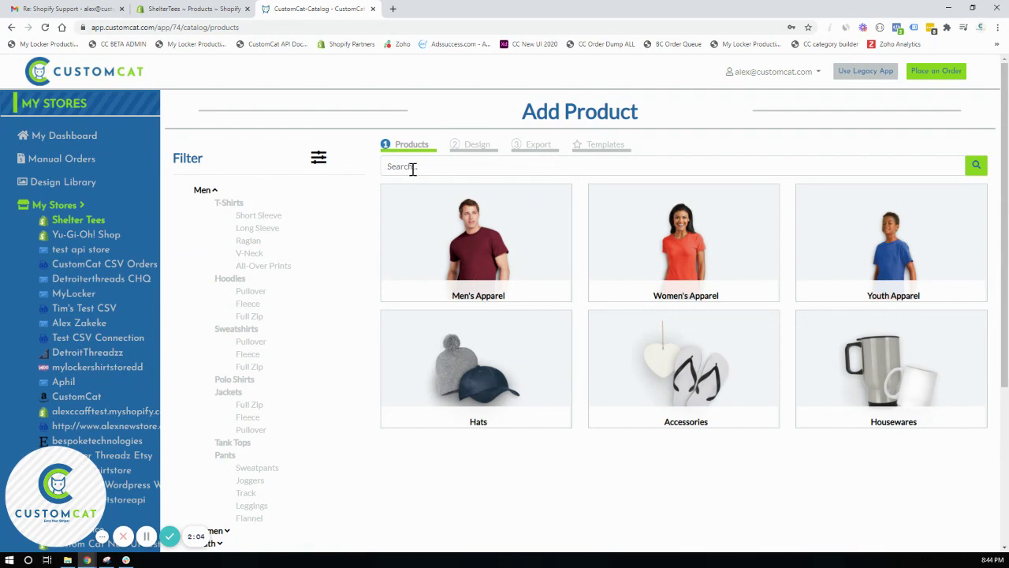
{"action": "scroll", "coordinate": [210, 225], "scroll_direction": "down", "scroll_amount": 3}
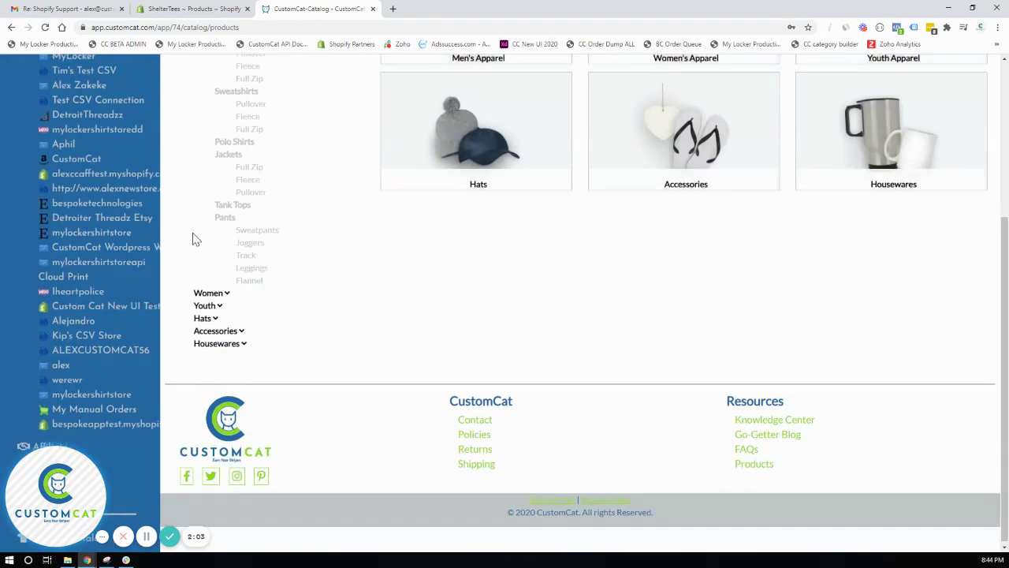
{"action": "left_click", "coordinate": [226, 345]}
{"action": "scroll", "coordinate": [275, 367], "scroll_direction": "down", "scroll_amount": 1}
{"action": "scroll", "coordinate": [331, 284], "scroll_direction": "up", "scroll_amount": 1}
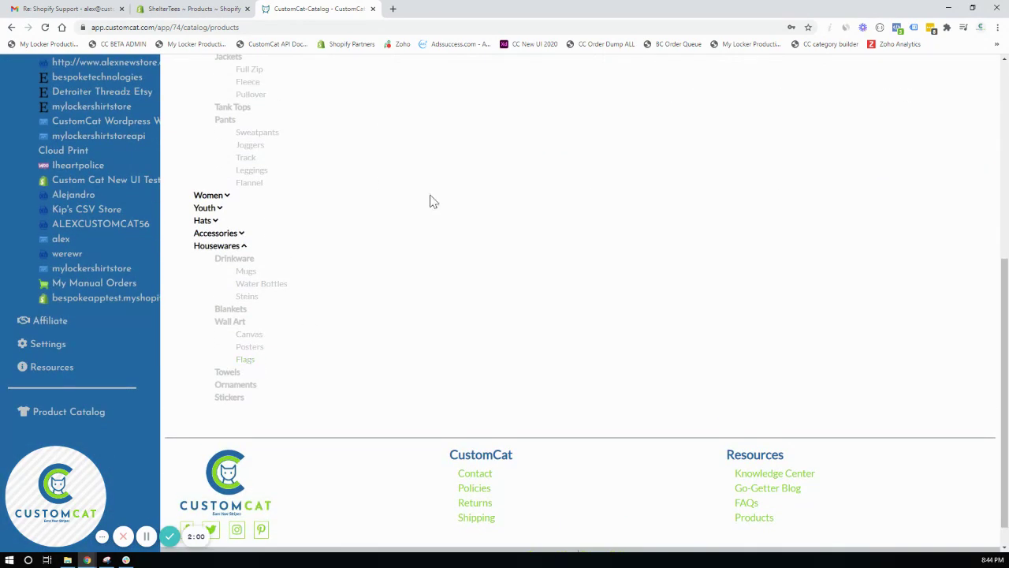
- Add the SUBORNC Circle Ornament to the product selection and continue to the design stage
{"action": "mouse_move", "coordinate": [441, 292]}
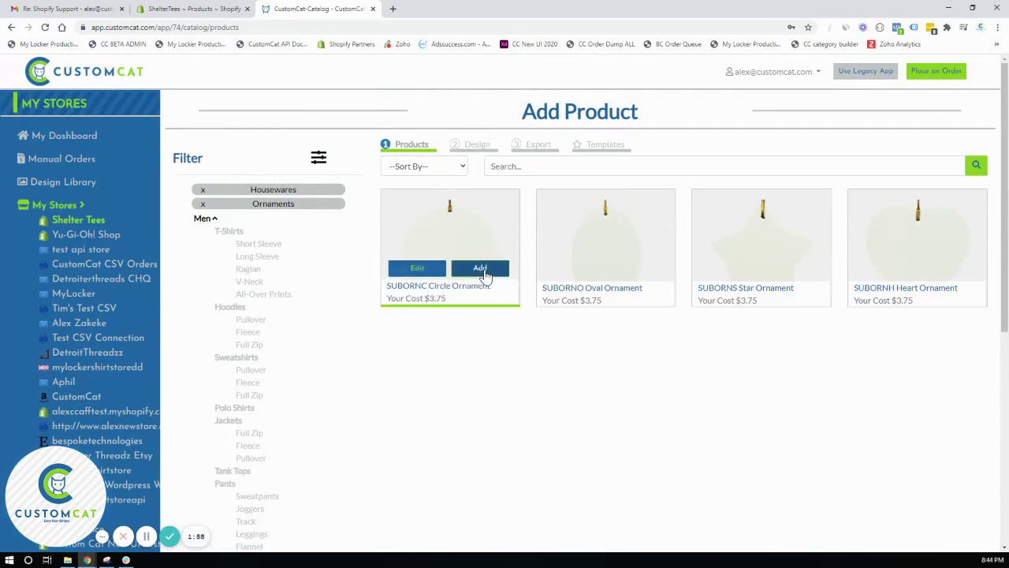
{"action": "left_click", "coordinate": [480, 269]}
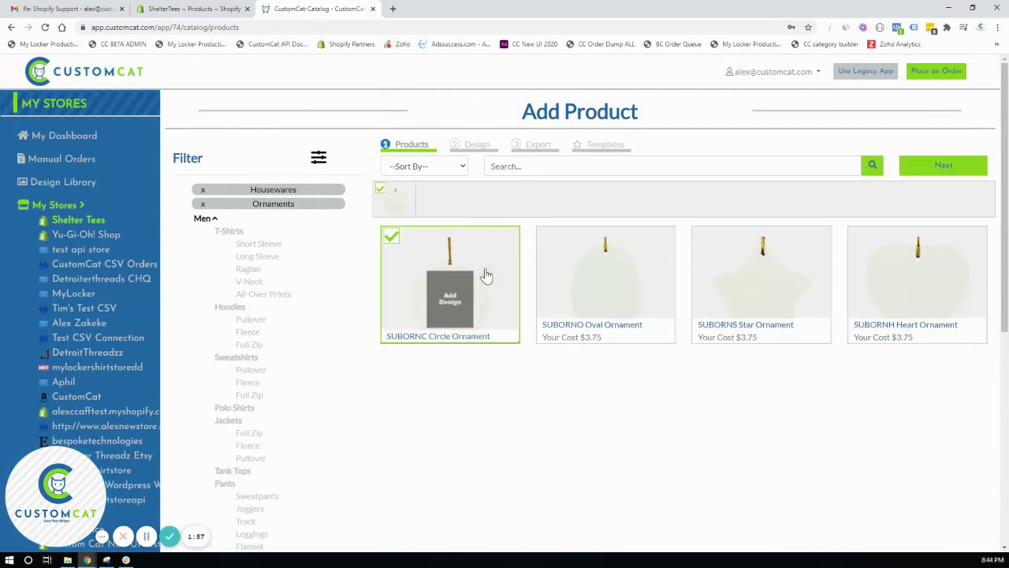
{"action": "left_click", "coordinate": [954, 169]}
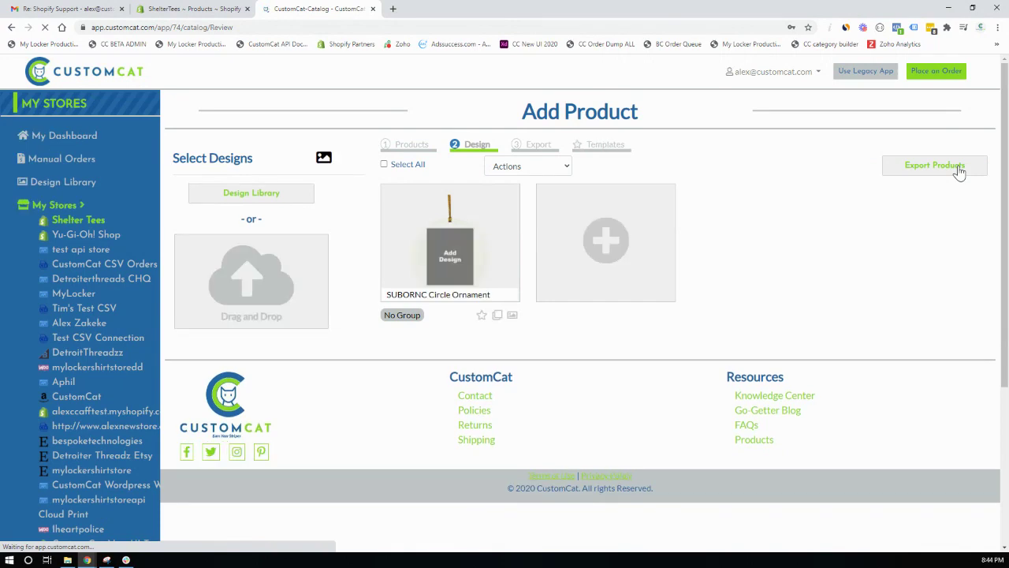
- Choose Uni6, Uni5, Uni4, Uni3, Uni2, Uni1, Uni, ornament4, ornament3 and ornament2 from the design library and apply them to the Circle Ornament
{"action": "mouse_move", "coordinate": [453, 205]}
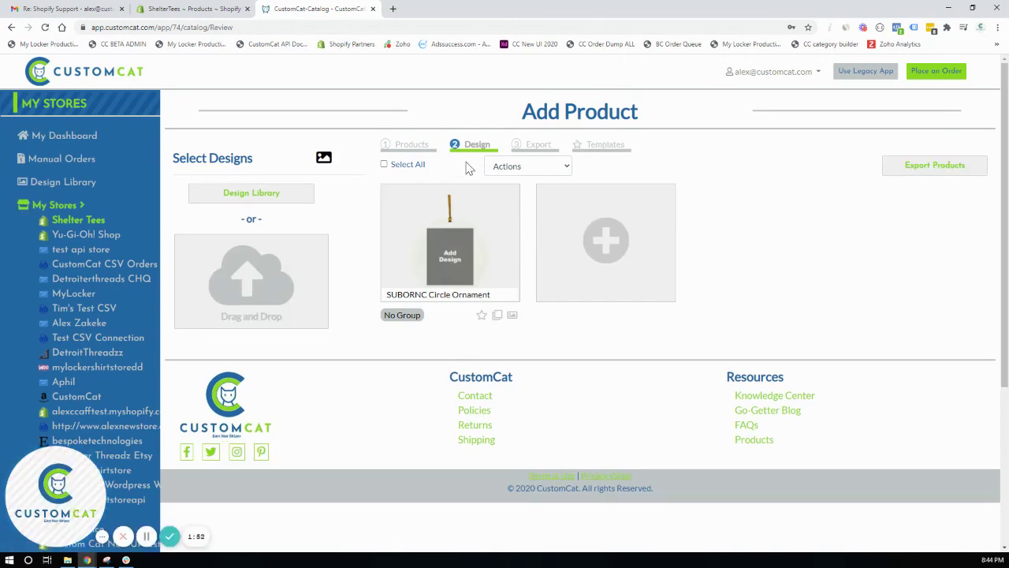
{"action": "left_click", "coordinate": [258, 194]}
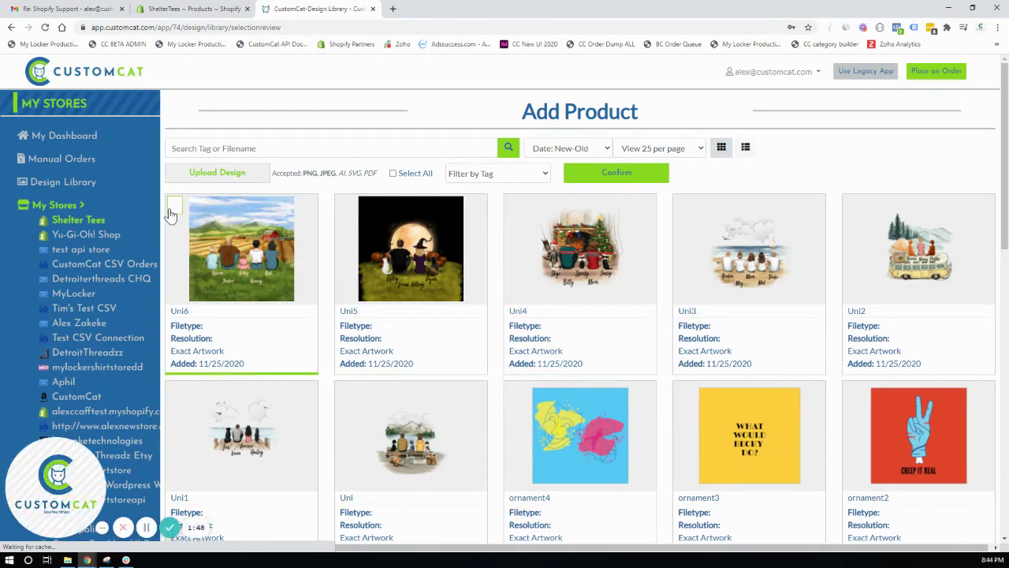
{"action": "left_click", "coordinate": [174, 208]}
{"action": "left_click", "coordinate": [347, 210]}
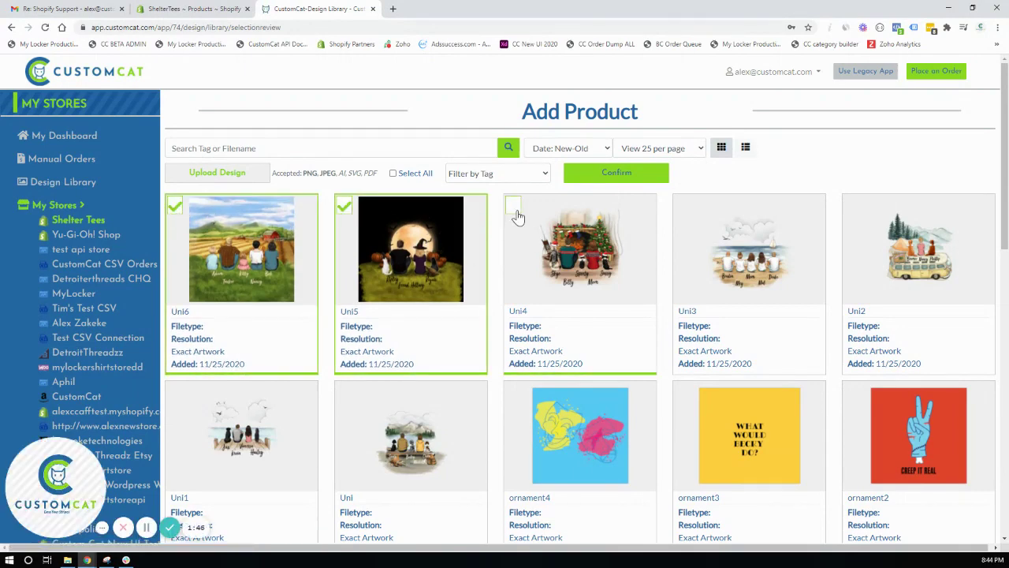
{"action": "left_click", "coordinate": [514, 209]}
{"action": "left_click", "coordinate": [685, 212]}
{"action": "left_click", "coordinate": [855, 211]}
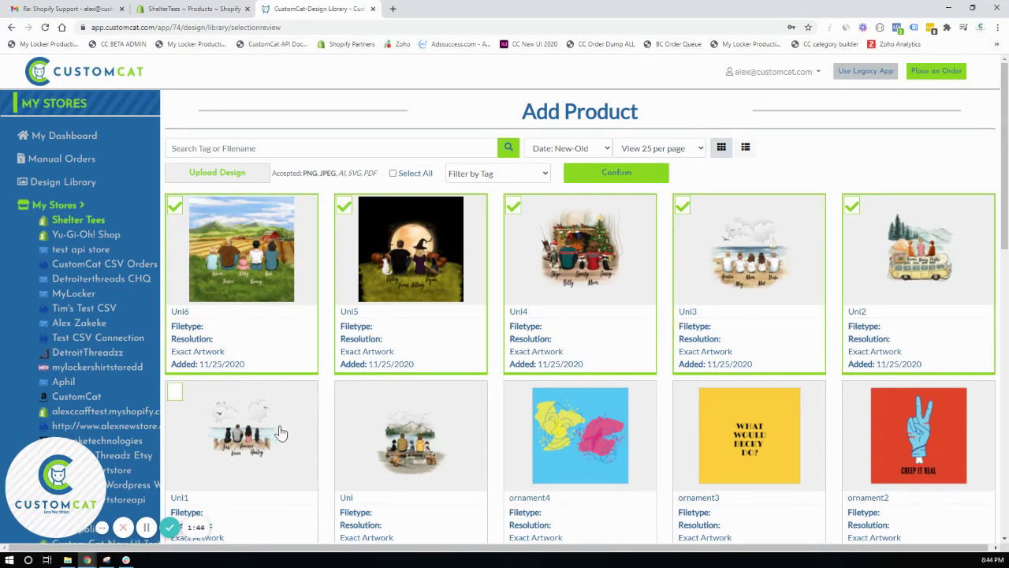
{"action": "left_click", "coordinate": [178, 403]}
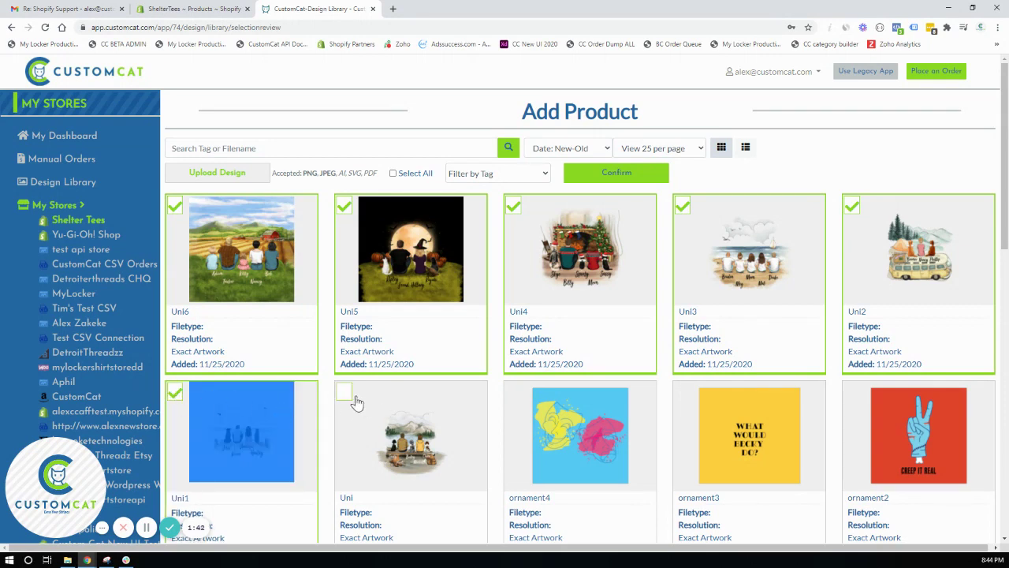
{"action": "left_click", "coordinate": [350, 400]}
{"action": "left_click", "coordinate": [685, 396]}
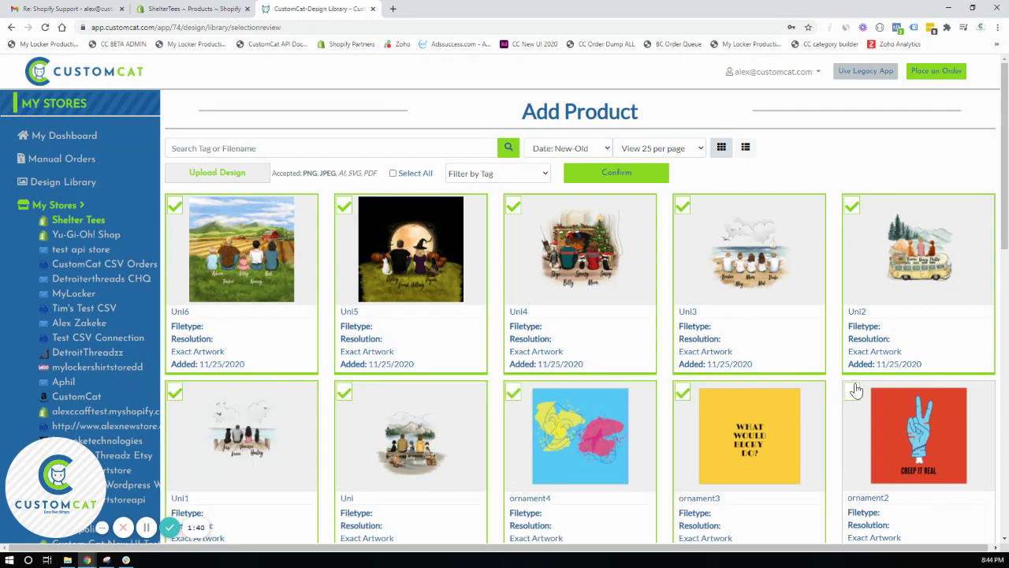
{"action": "left_click", "coordinate": [852, 392]}
{"action": "left_click", "coordinate": [627, 175]}
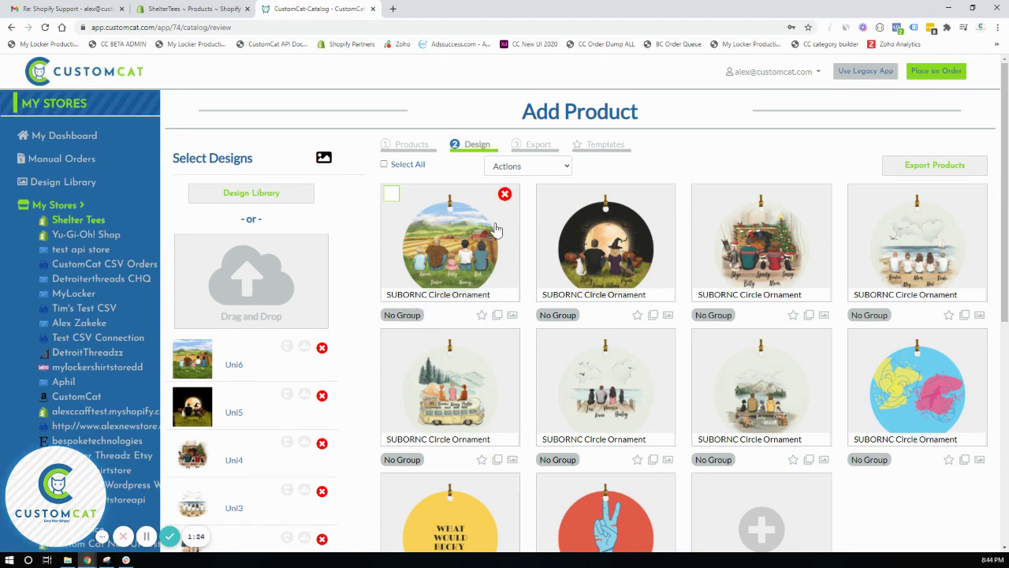
- Check the product details of the Uni6 Circle Ornament, close them unchanged, and look over the other ornament mockups
{"action": "left_click", "coordinate": [463, 280]}
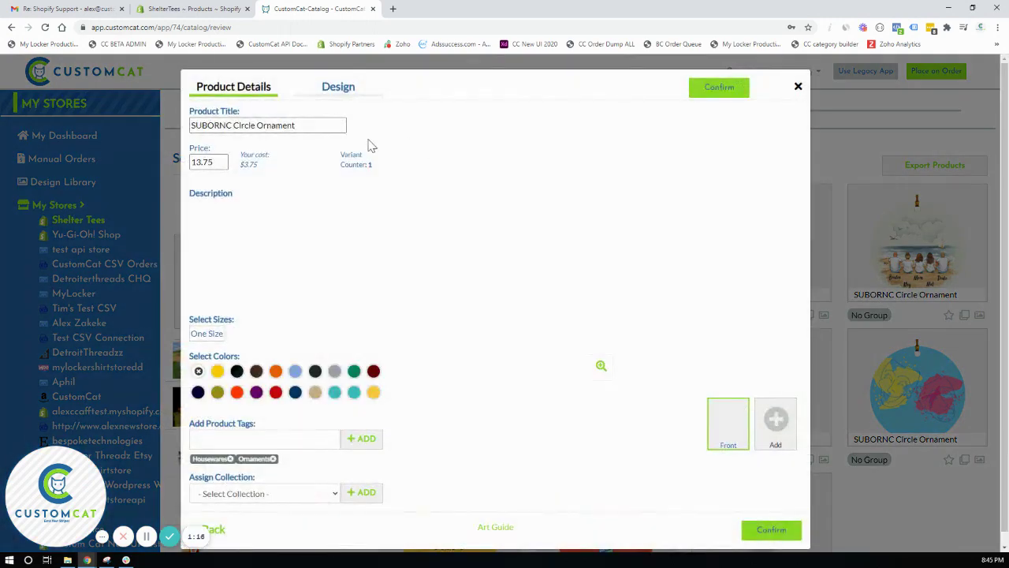
{"action": "left_click", "coordinate": [797, 88]}
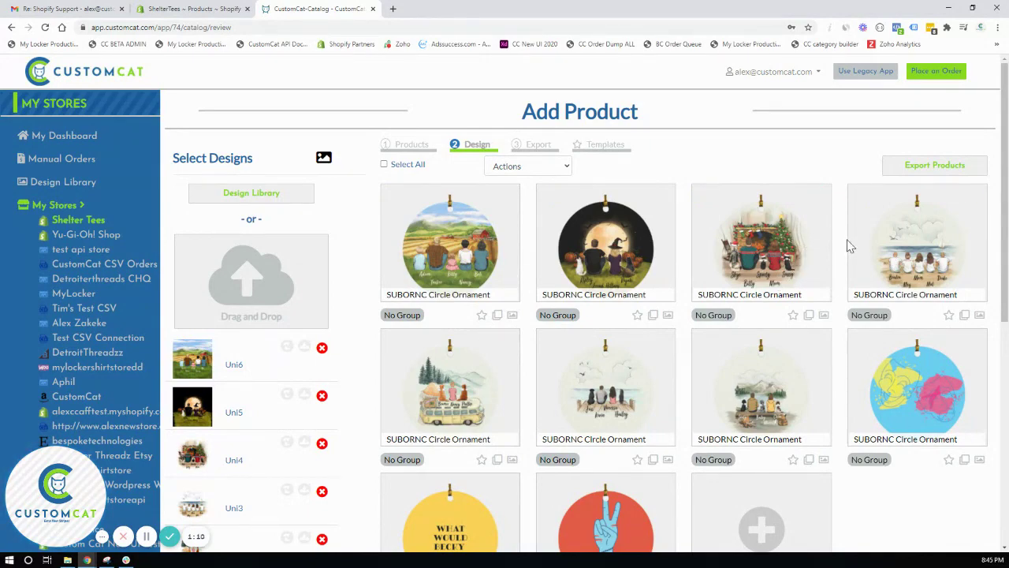
{"action": "scroll", "coordinate": [849, 247], "scroll_direction": "down", "scroll_amount": 2}
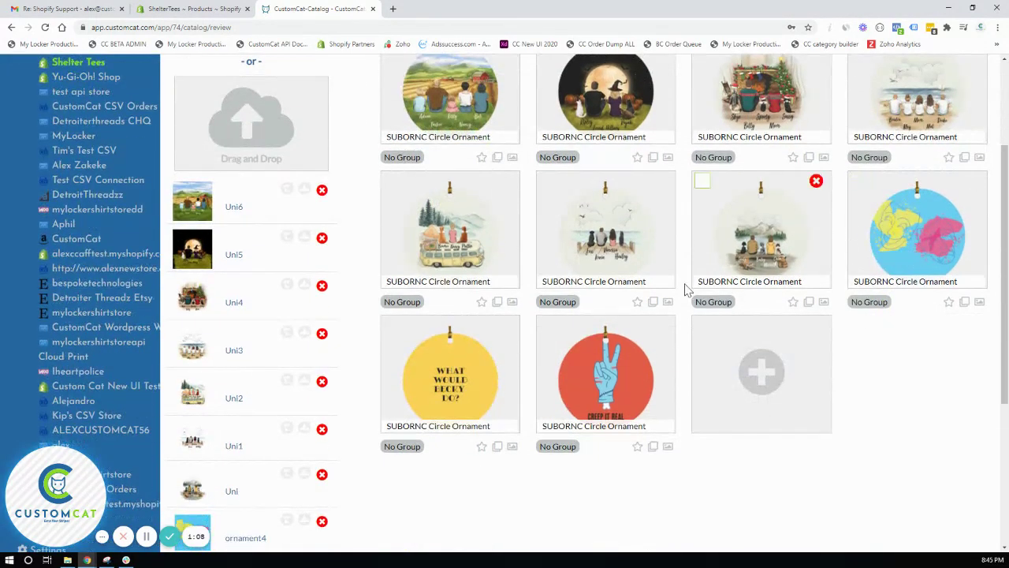
{"action": "left_click", "coordinate": [927, 281]}
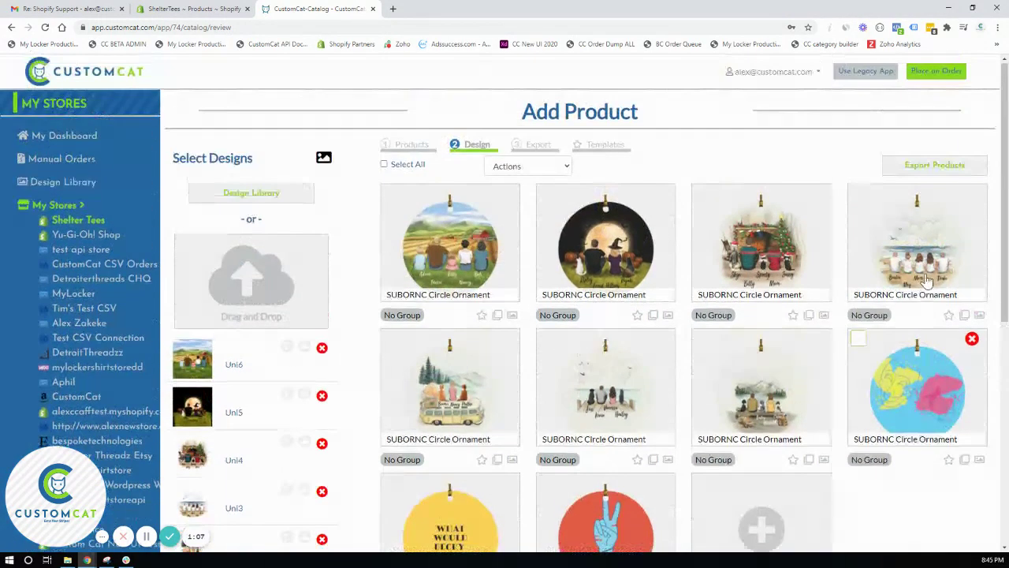
- Export all the Circle Ornament products to the Shelter Tees store with the existing export settings, and check each product's progress
{"action": "left_click", "coordinate": [953, 174]}
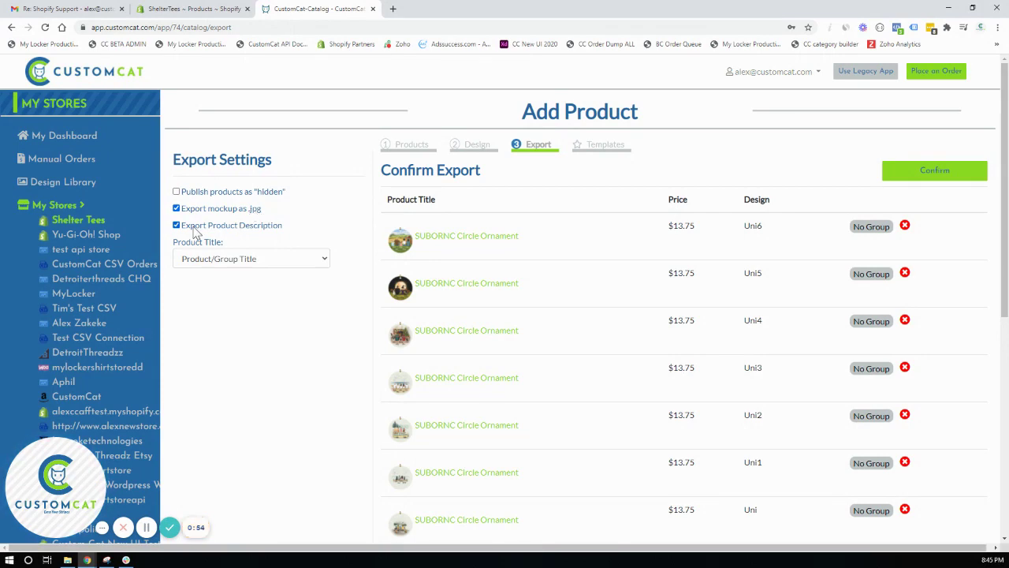
{"action": "left_click", "coordinate": [946, 174]}
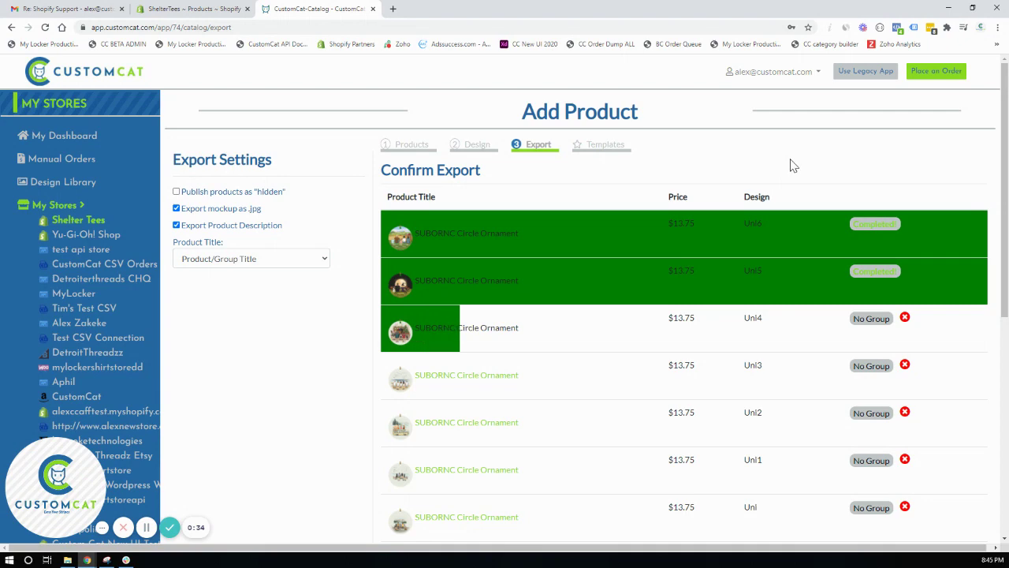
{"action": "scroll", "coordinate": [765, 157], "scroll_direction": "down", "scroll_amount": 2}
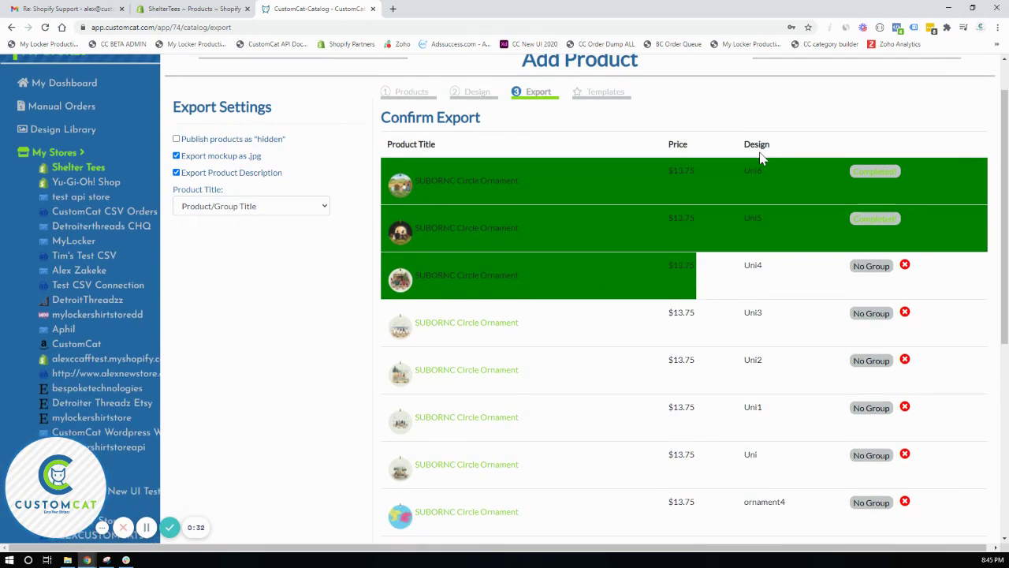
{"action": "scroll", "coordinate": [762, 161], "scroll_direction": "up", "scroll_amount": 2}
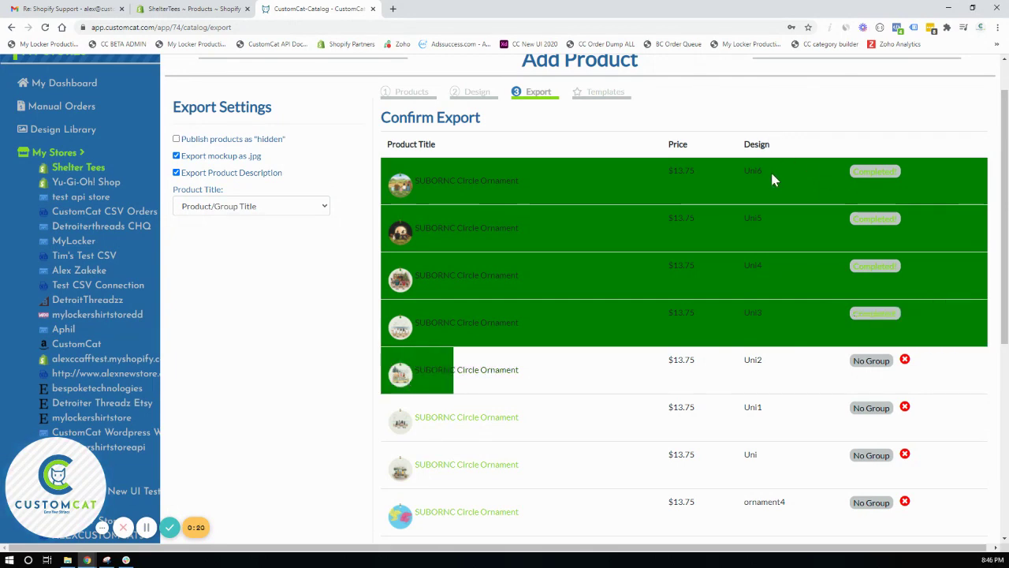
{"action": "scroll", "coordinate": [772, 173], "scroll_direction": "up", "scroll_amount": 1}
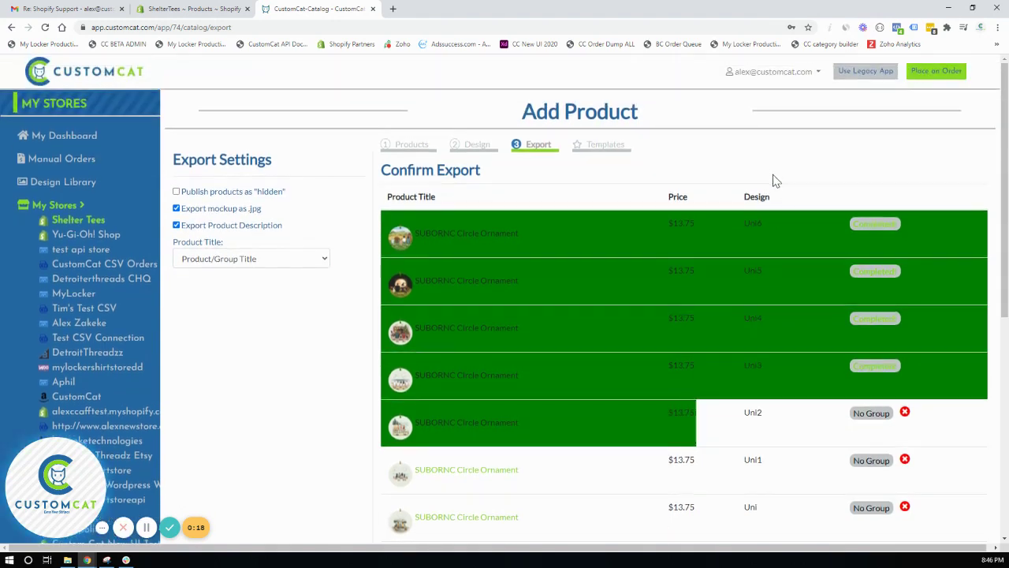